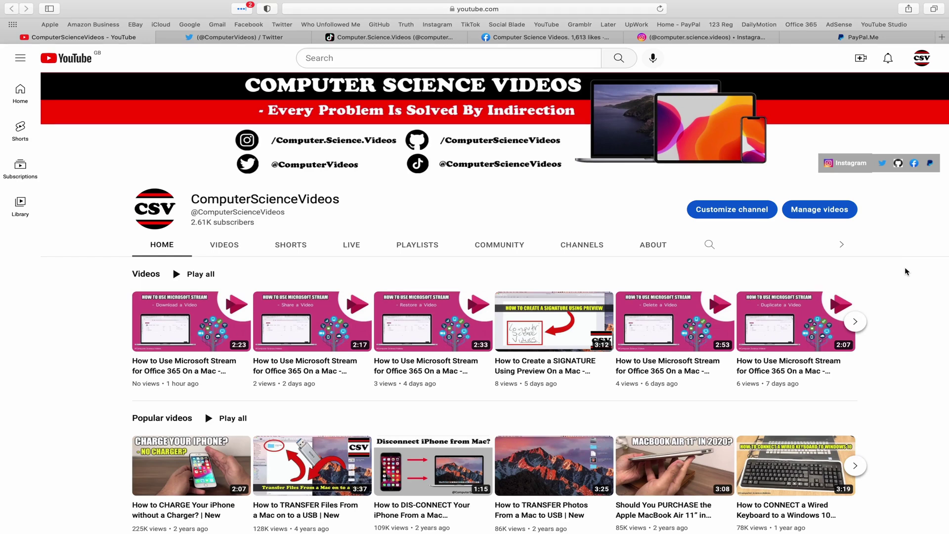
Cycle through the channel's Twitter, TikTok, Facebook, Instagram and PayPal.Me tabs in Safari
{"action": "left_click", "coordinate": [222, 37]}
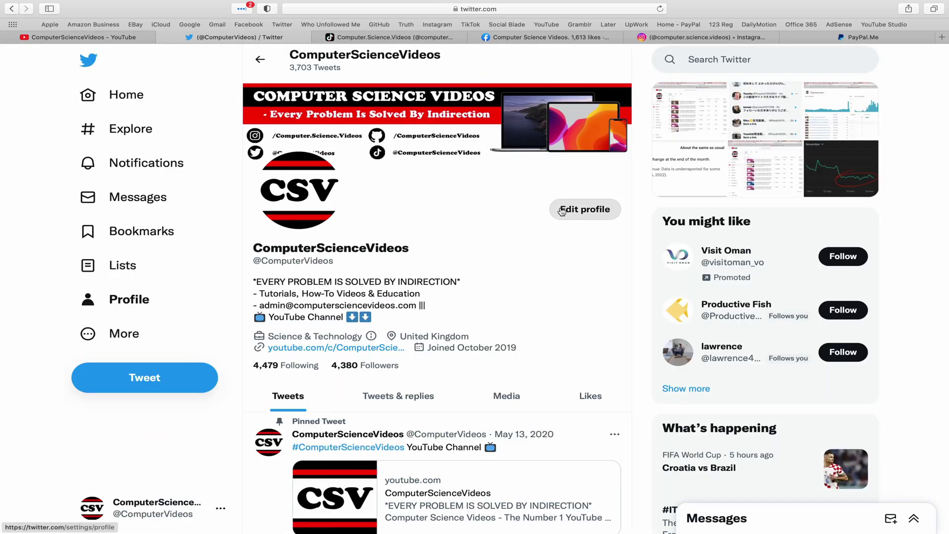
{"action": "left_click", "coordinate": [414, 40]}
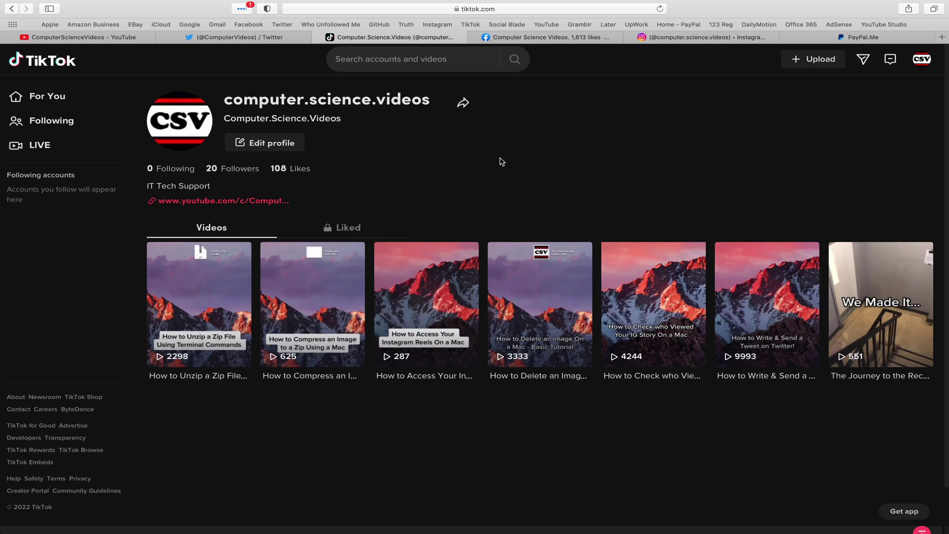
{"action": "left_click", "coordinate": [547, 37]}
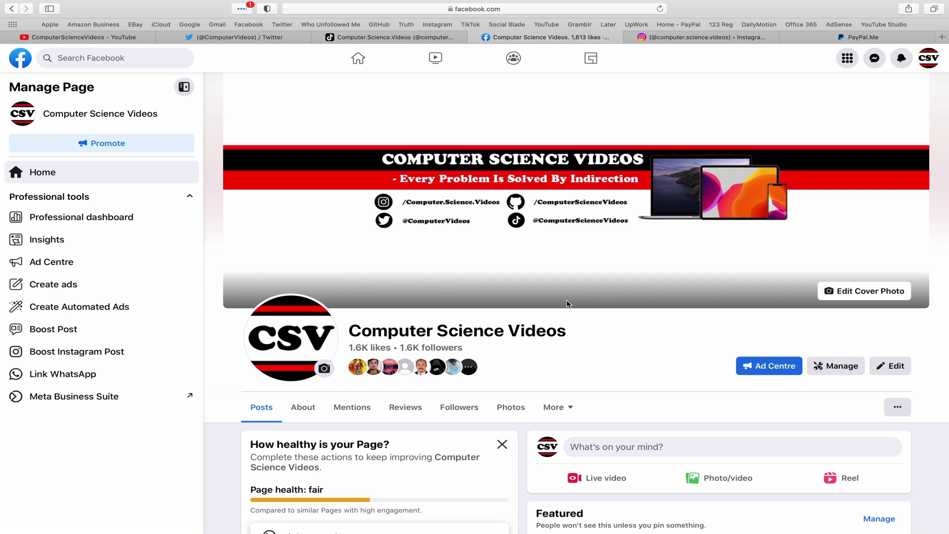
{"action": "left_click", "coordinate": [707, 37]}
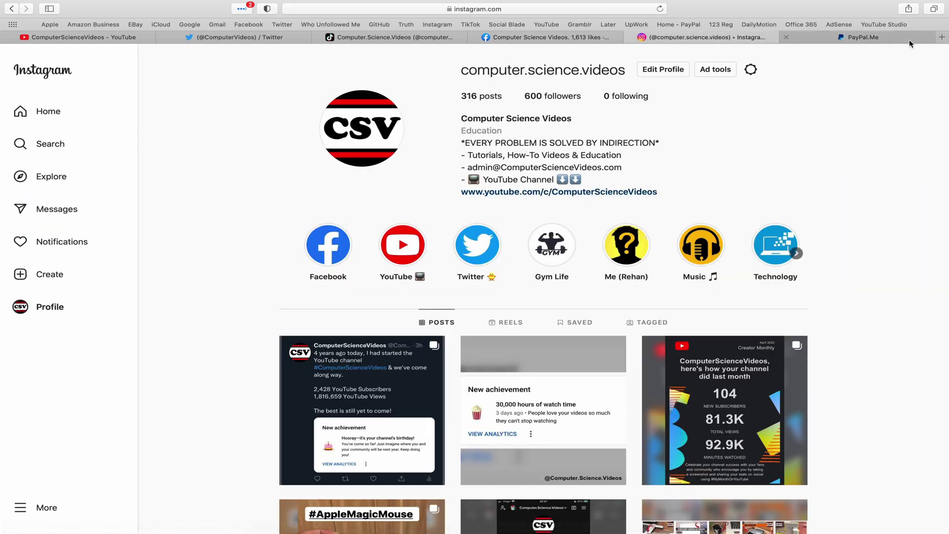
{"action": "left_click", "coordinate": [896, 39]}
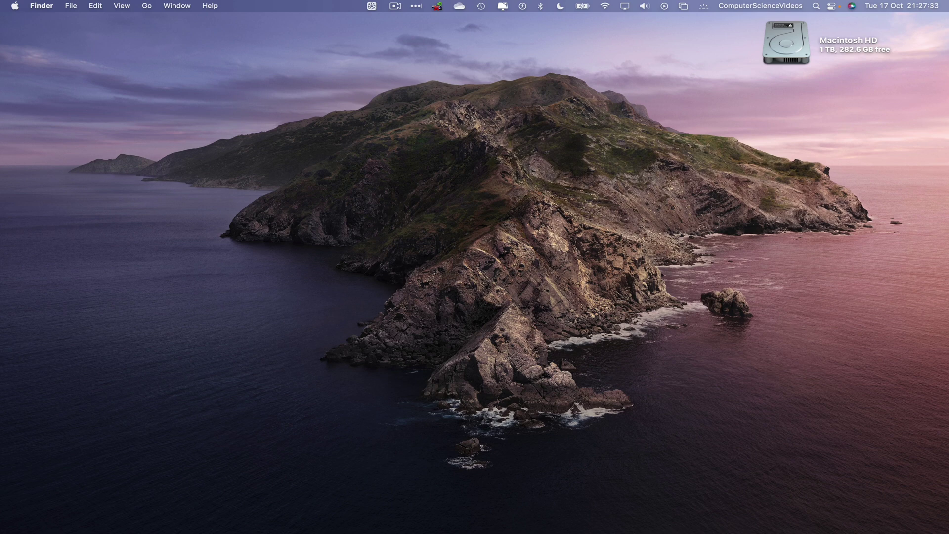
Launch Microsoft Outlook by searching 'out' in Launchpad
{"action": "left_click", "coordinate": [119, 513]}
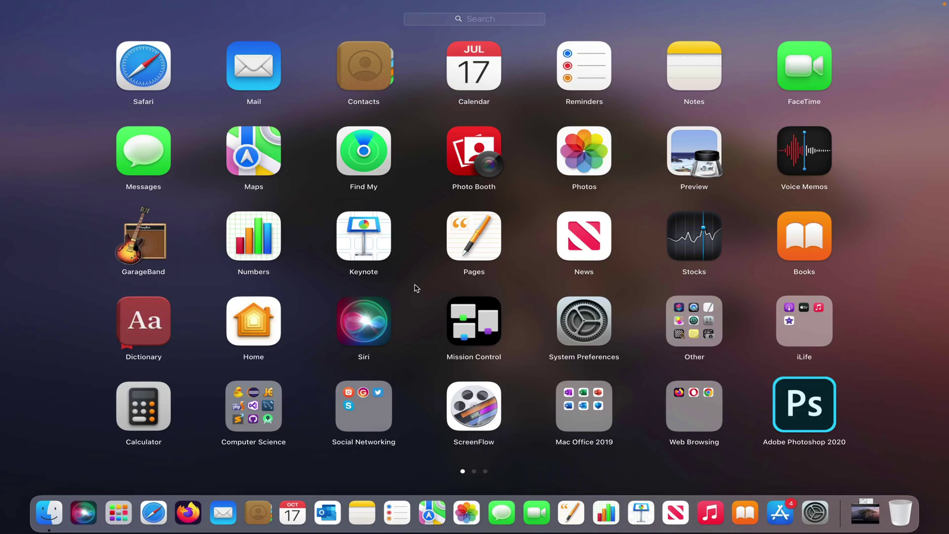
{"action": "type", "text": "out"}
{"action": "key", "text": "Return"}
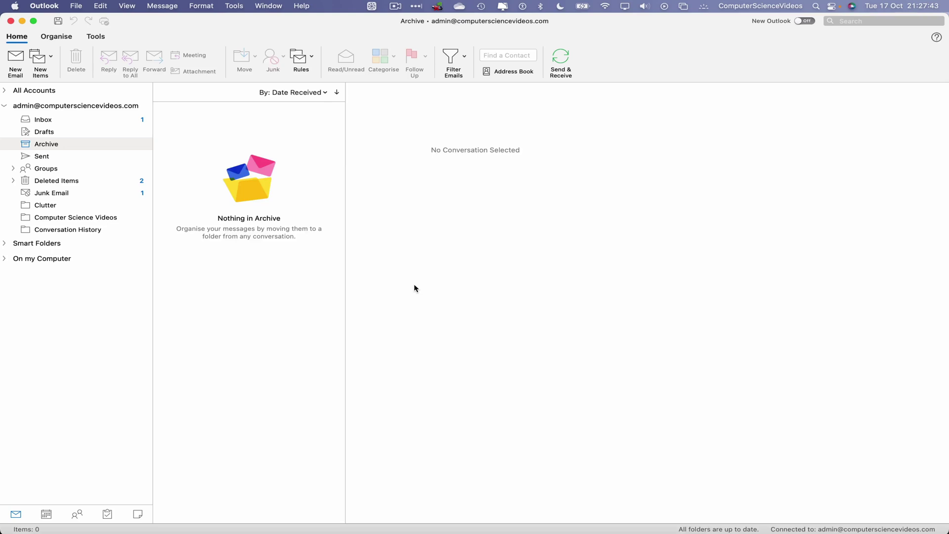
Write a new email whose body reads 'Hello,' then 'This is a test email.'
{"action": "left_click", "coordinate": [13, 59]}
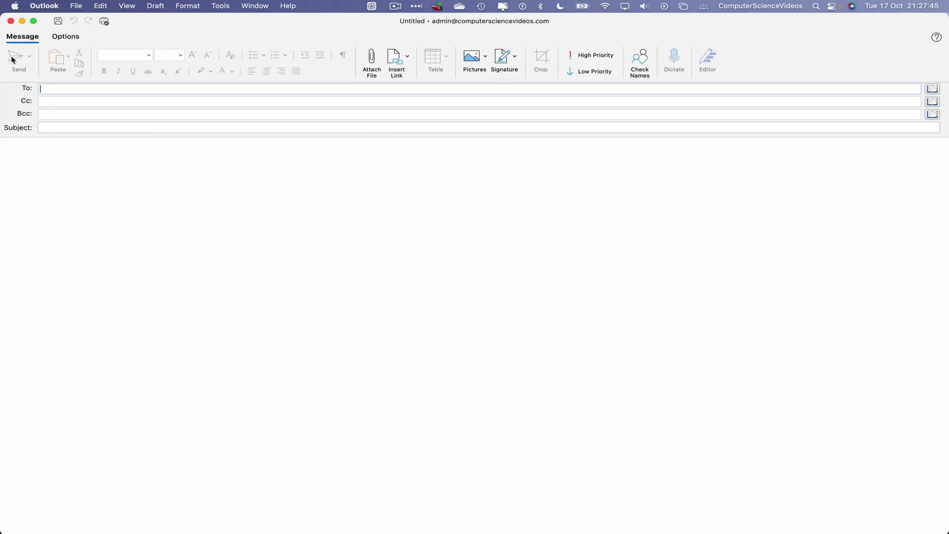
{"action": "left_click", "coordinate": [138, 157]}
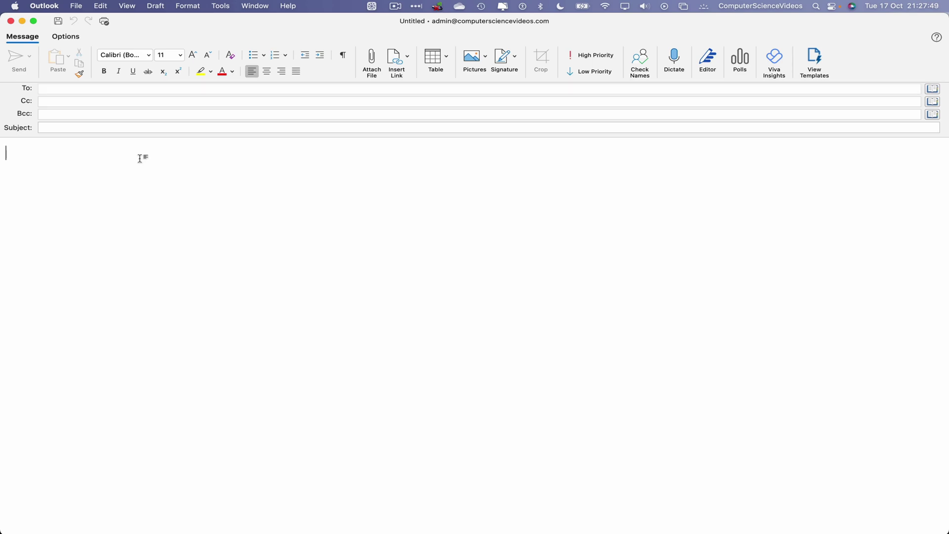
{"action": "type", "text": "Hello,"}
{"action": "key", "text": "Return"}
{"action": "key", "text": "Return"}
{"action": "type", "text": "This is a test email"}
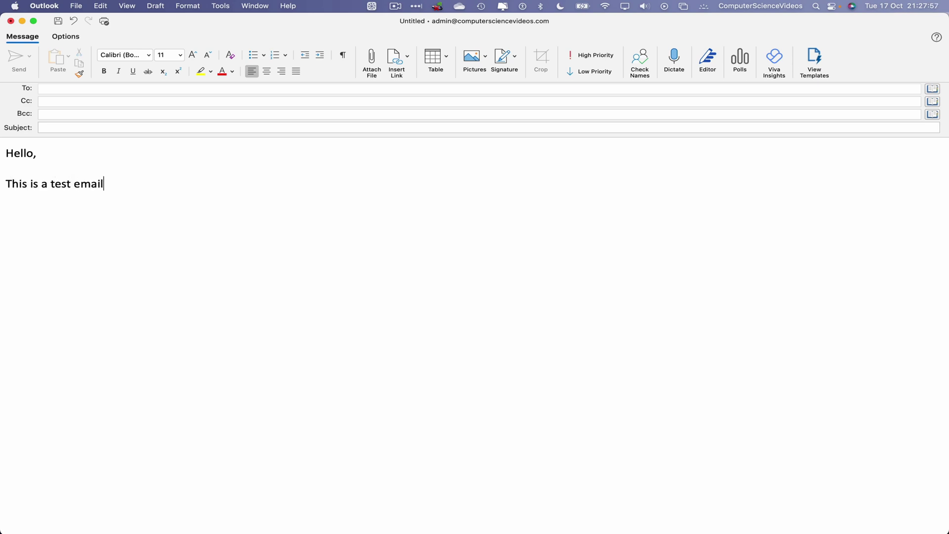
{"action": "type", "text": "."}
{"action": "key", "text": "Return"}
{"action": "key", "text": "Return"}
Insert YouTube Icon.jpg from Documents > My YouTube Channel into the message body
{"action": "left_click", "coordinate": [487, 58]}
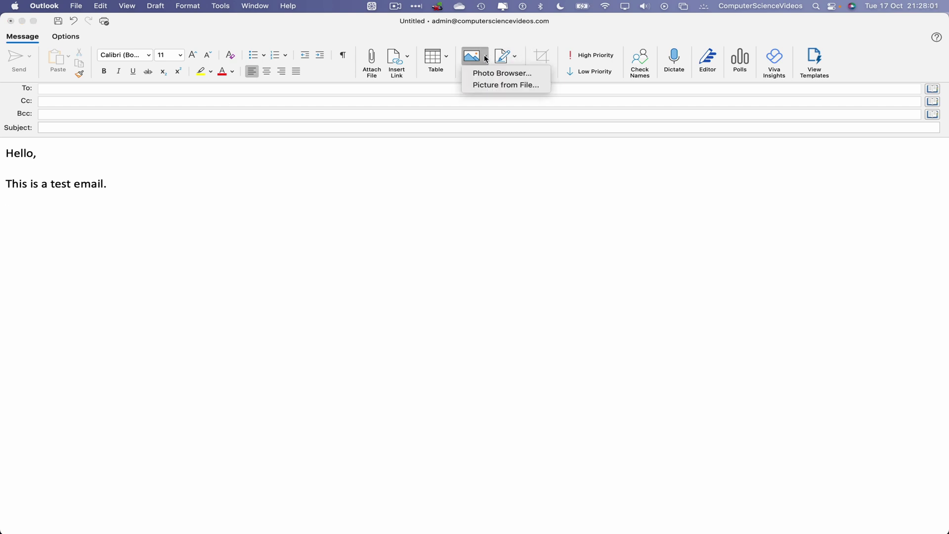
{"action": "left_click", "coordinate": [487, 86]}
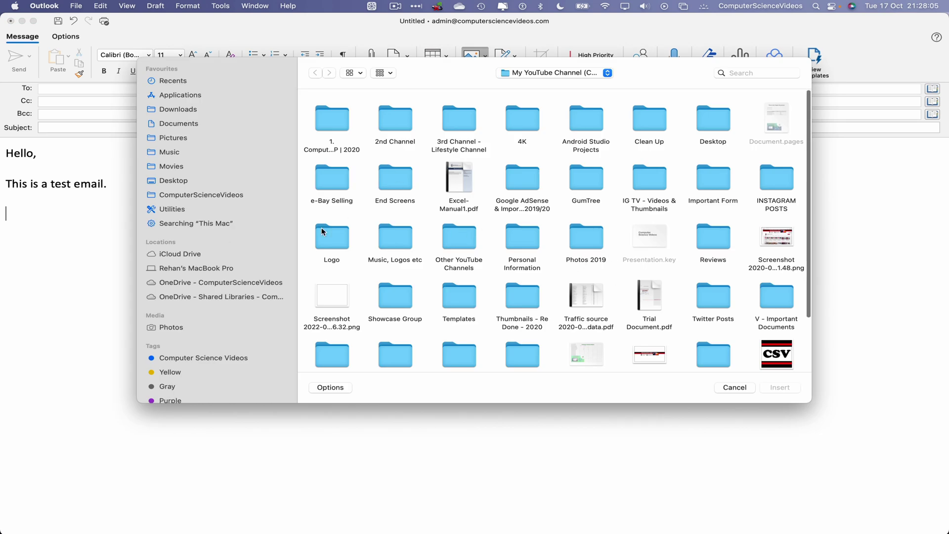
{"action": "left_click", "coordinate": [182, 179]}
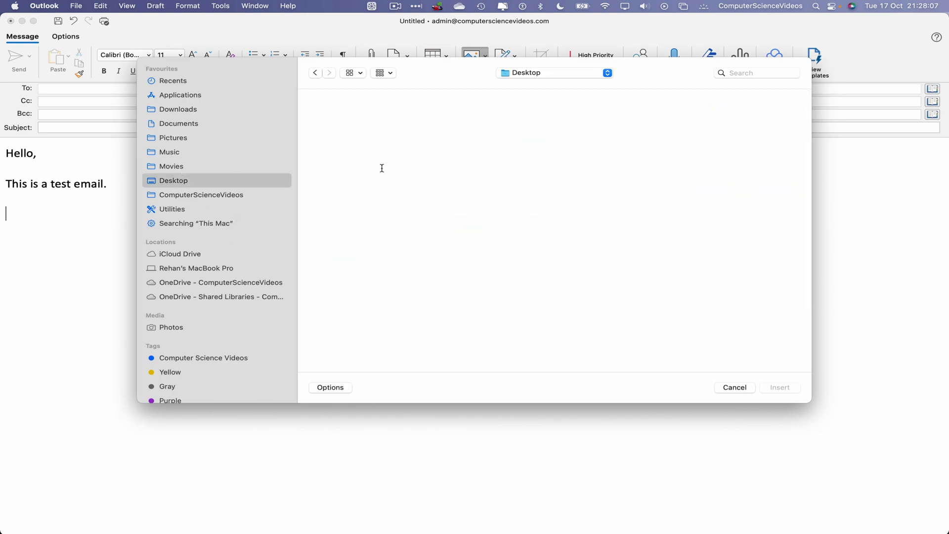
{"action": "left_click", "coordinate": [187, 123]}
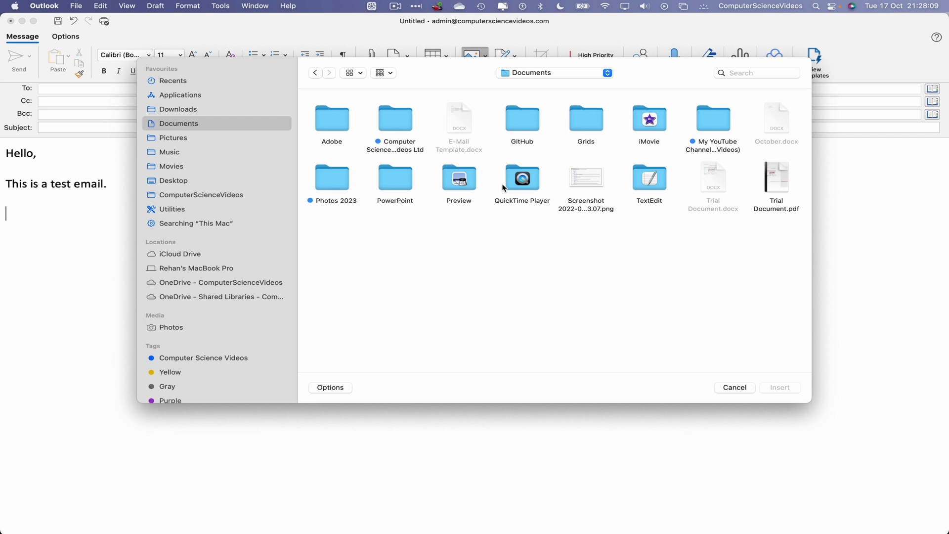
{"action": "left_click", "coordinate": [710, 122]}
{"action": "double_click", "coordinate": [710, 122]}
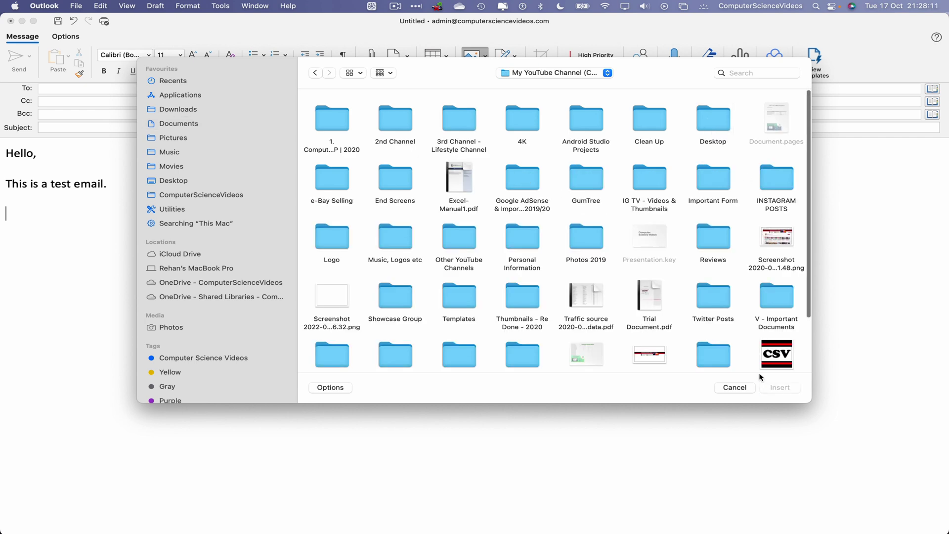
{"action": "scroll", "coordinate": [786, 277], "scroll_direction": "down", "scroll_amount": 3}
{"action": "left_click", "coordinate": [786, 280]}
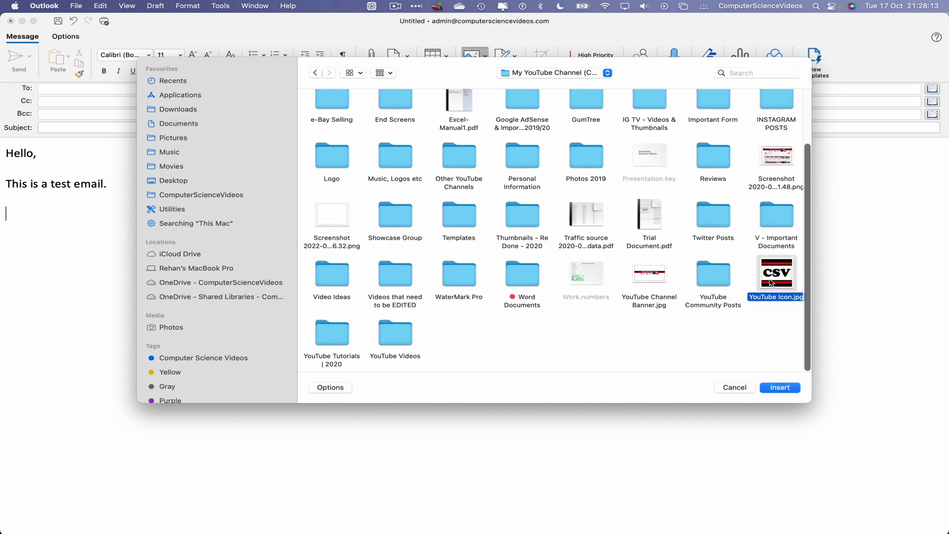
{"action": "left_click", "coordinate": [785, 390]}
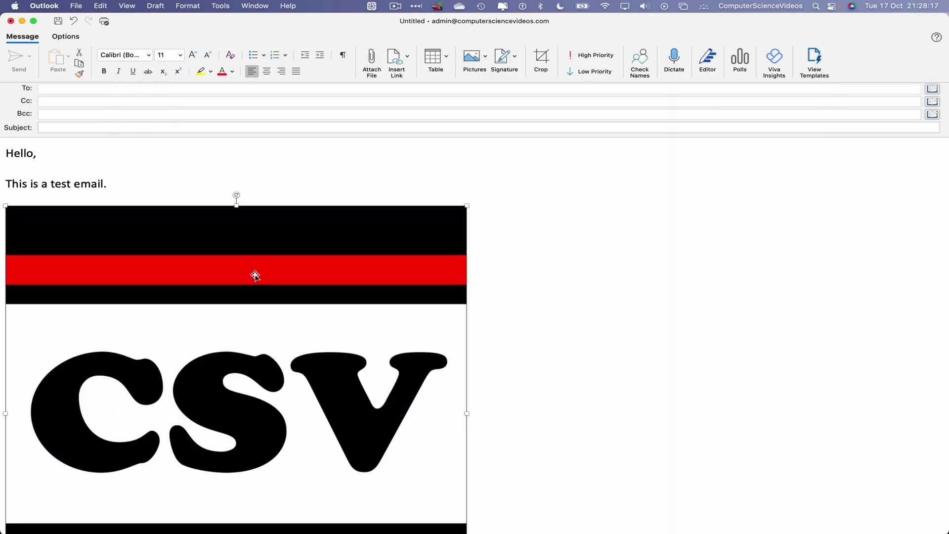
Resize the inserted logo down to about 3.3 cm square
{"action": "scroll", "coordinate": [486, 431], "scroll_direction": "down", "scroll_amount": 2}
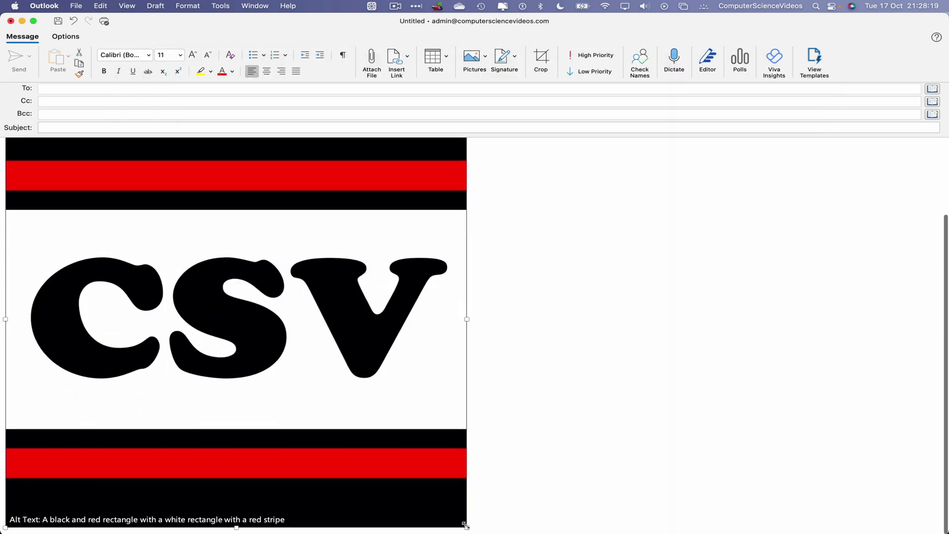
{"action": "left_click_drag", "start_coordinate": [466, 526], "coordinate": [124, 249]}
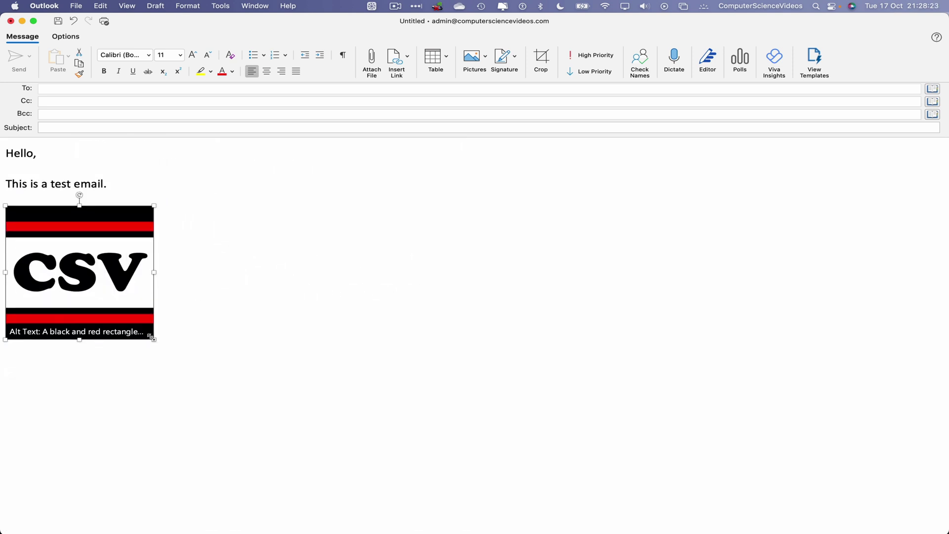
{"action": "left_click_drag", "start_coordinate": [154, 339], "coordinate": [120, 302]}
Add the 'Admin - Update' signature below the logo, allowing its images to download
{"action": "left_click", "coordinate": [152, 295]}
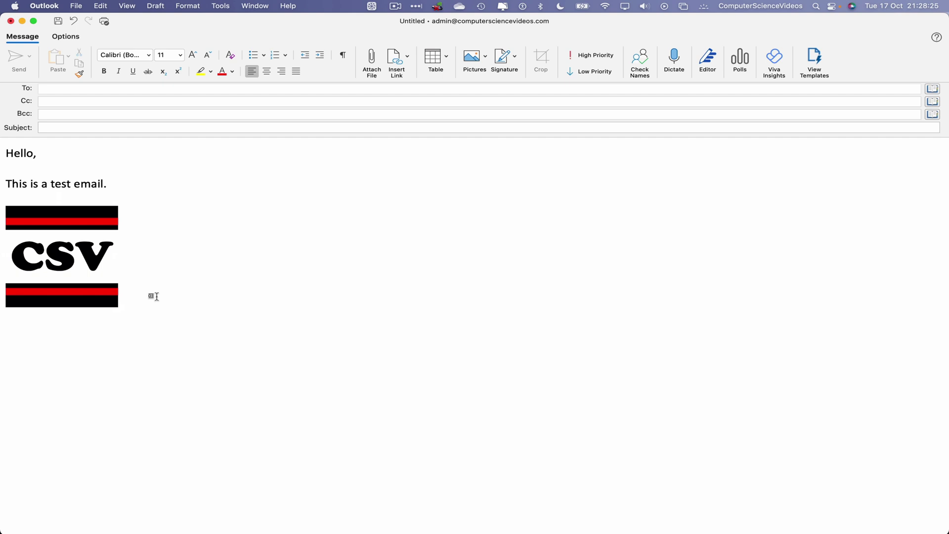
{"action": "key", "text": "Return"}
{"action": "left_click", "coordinate": [510, 58]}
{"action": "left_click", "coordinate": [527, 120]}
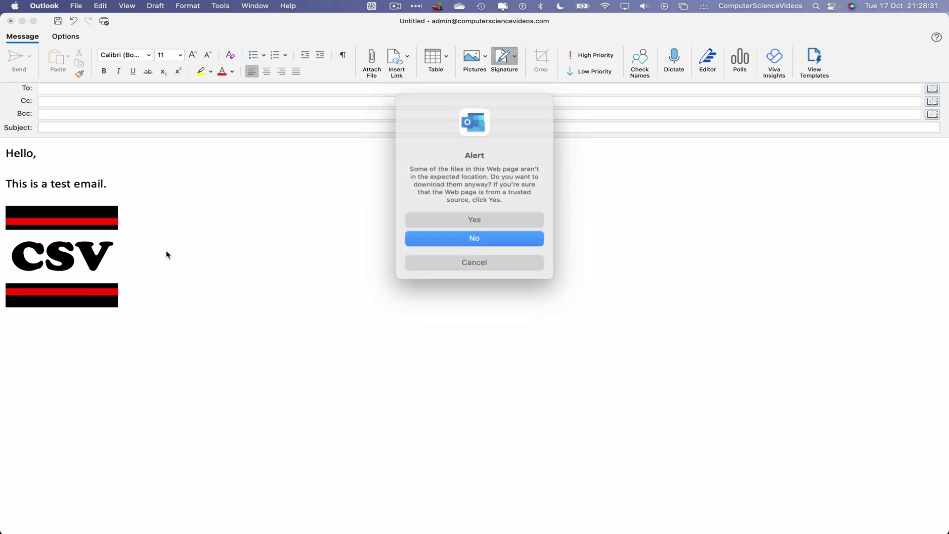
{"action": "left_click", "coordinate": [491, 218]}
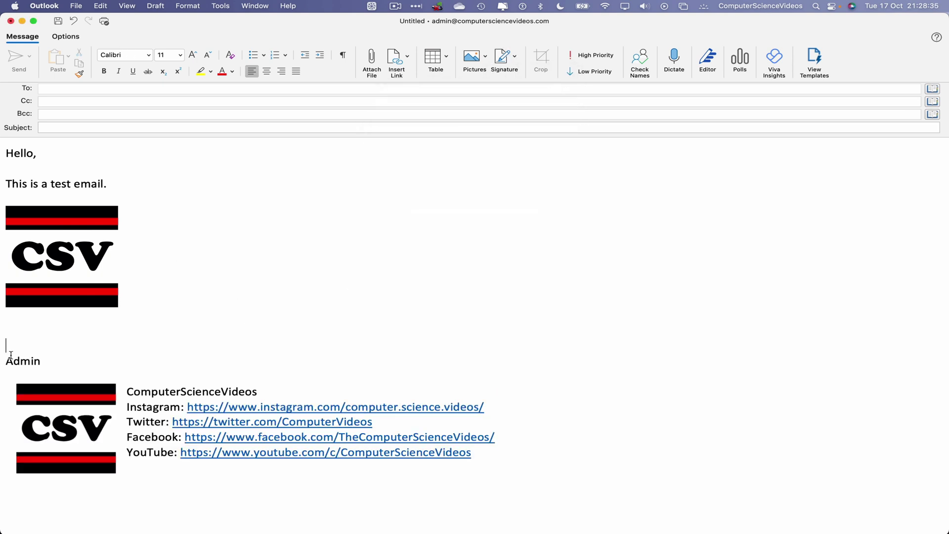
{"action": "key", "text": "BackSpace"}
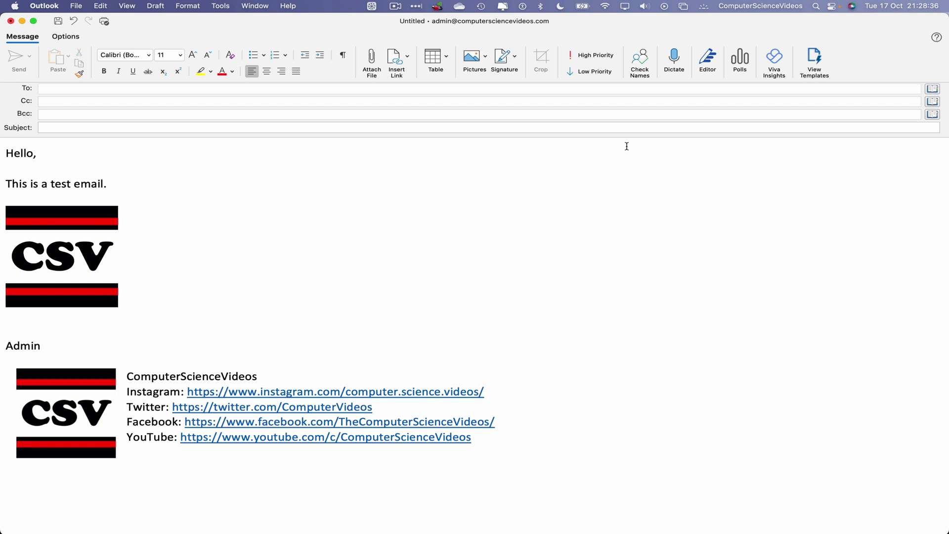
Address the draft to the suggested Gmail contact and enter the subject 'Test email'
{"action": "left_click", "coordinate": [80, 88]}
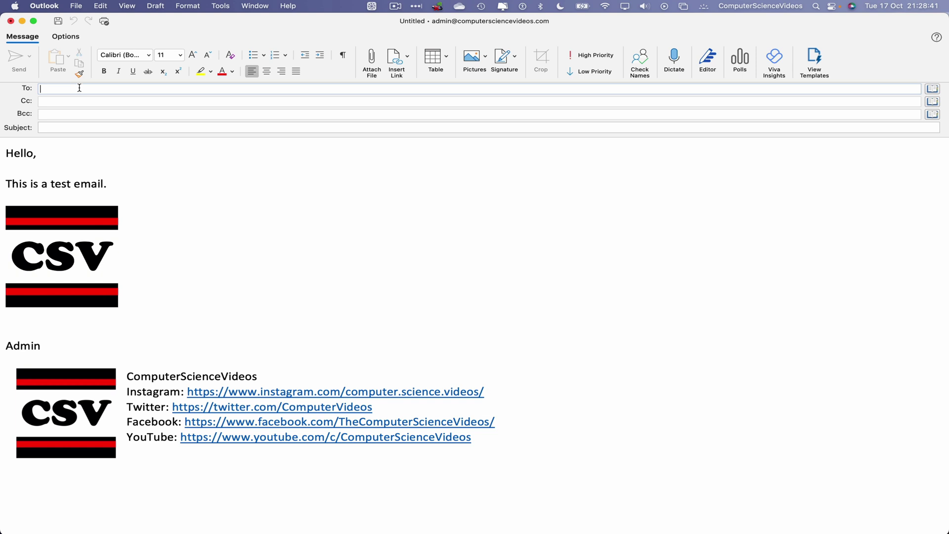
{"action": "type", "text": "compu"}
{"action": "key", "text": "Return"}
{"action": "double_click", "coordinate": [87, 90]}
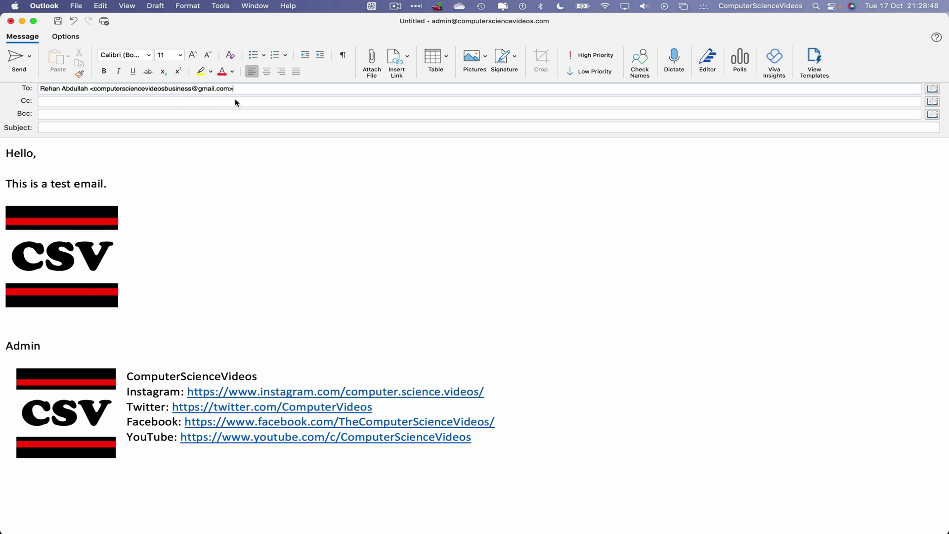
{"action": "left_click", "coordinate": [95, 127]}
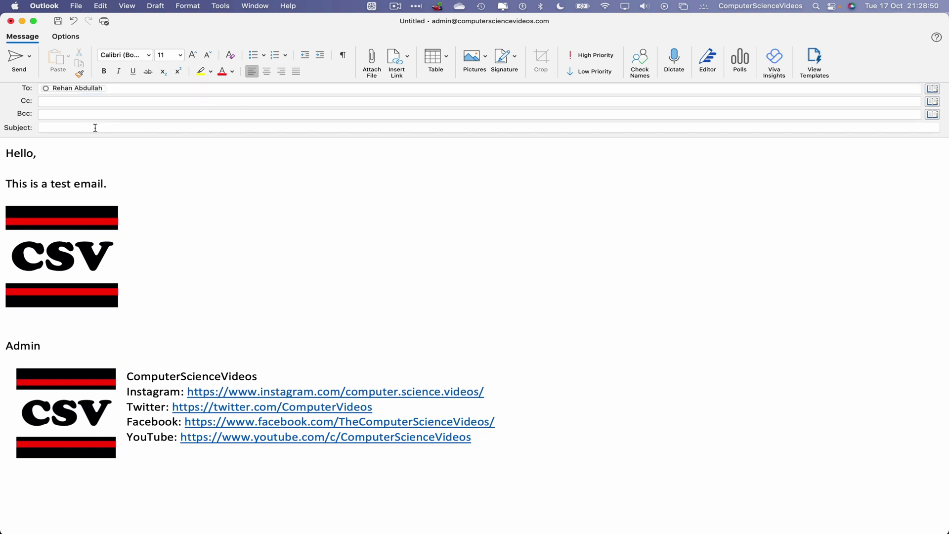
{"action": "type", "text": "Test email"}
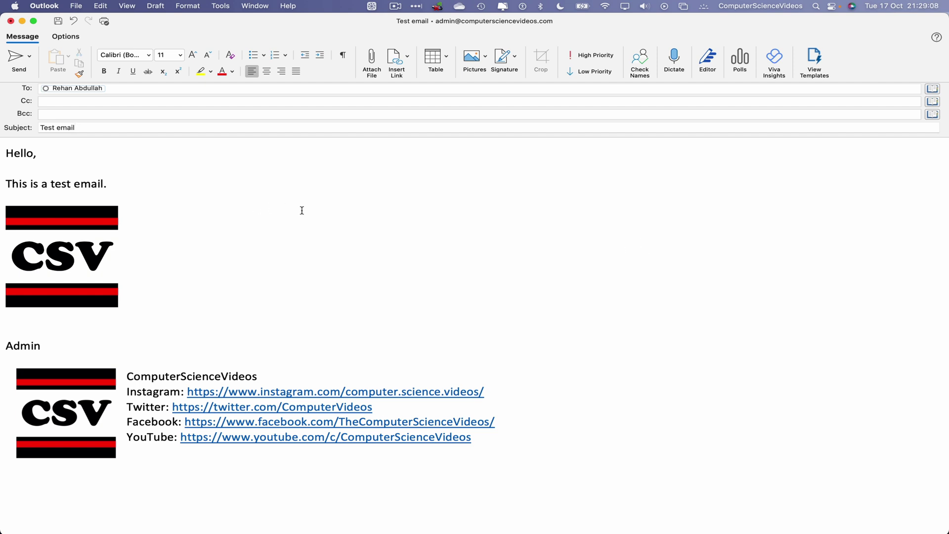
Set the message to High priority, correcting a stray Low priority click, and send it
{"action": "left_click", "coordinate": [608, 57]}
{"action": "left_click", "coordinate": [602, 72]}
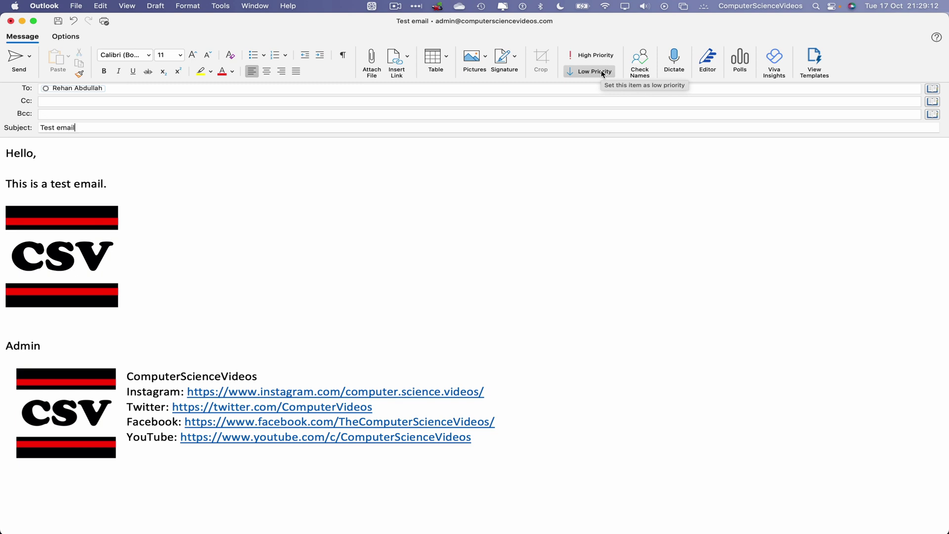
{"action": "left_click", "coordinate": [607, 56]}
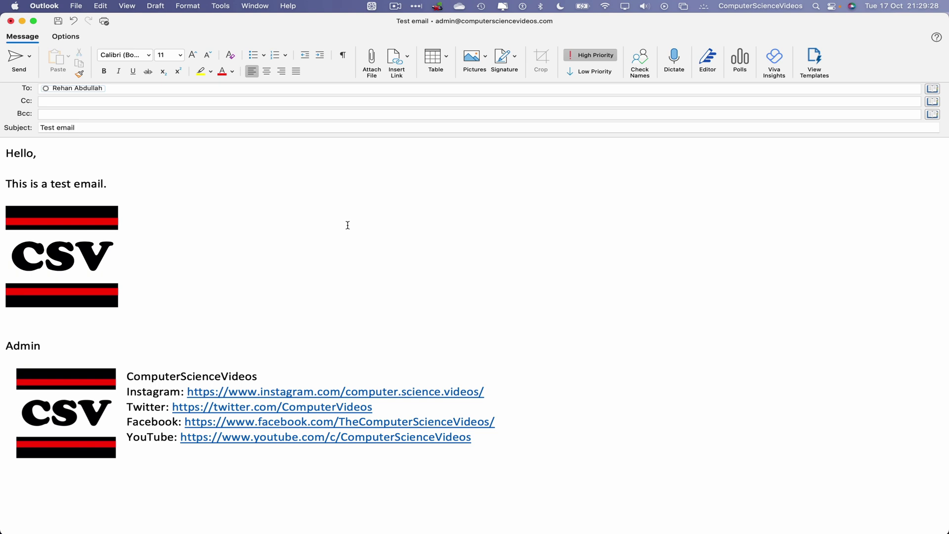
{"action": "left_click", "coordinate": [15, 58]}
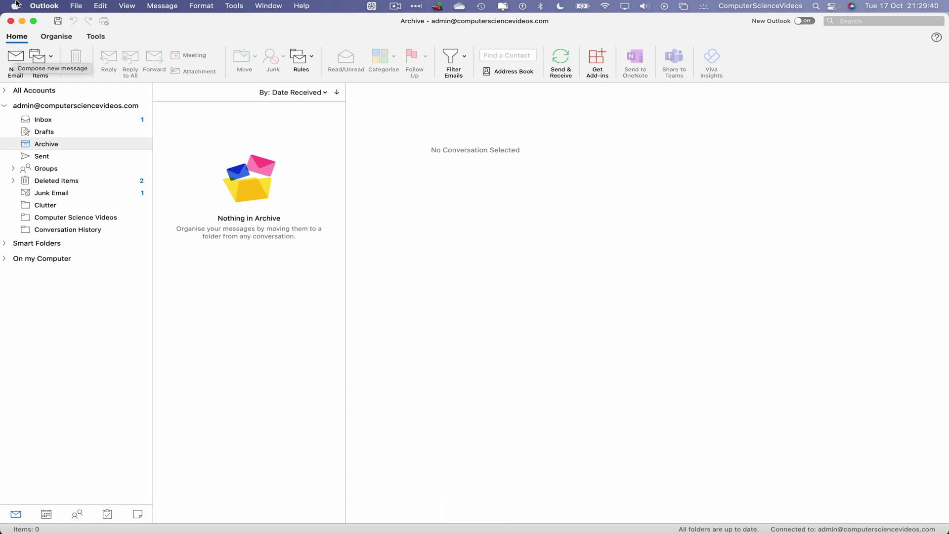
Minimise Outlook, launch Chrome via a Launchpad search for 'chr', and open Gmail
{"action": "left_click", "coordinate": [22, 21]}
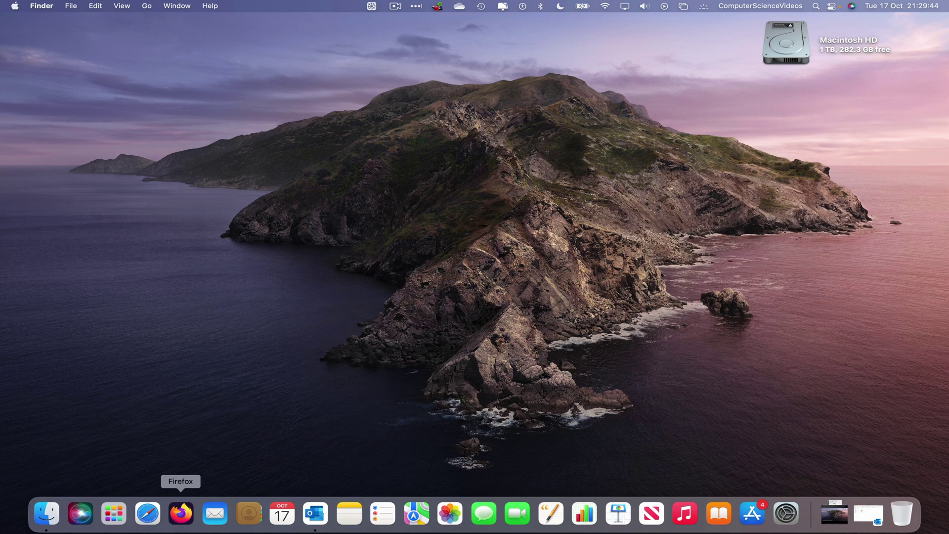
{"action": "left_click", "coordinate": [114, 513]}
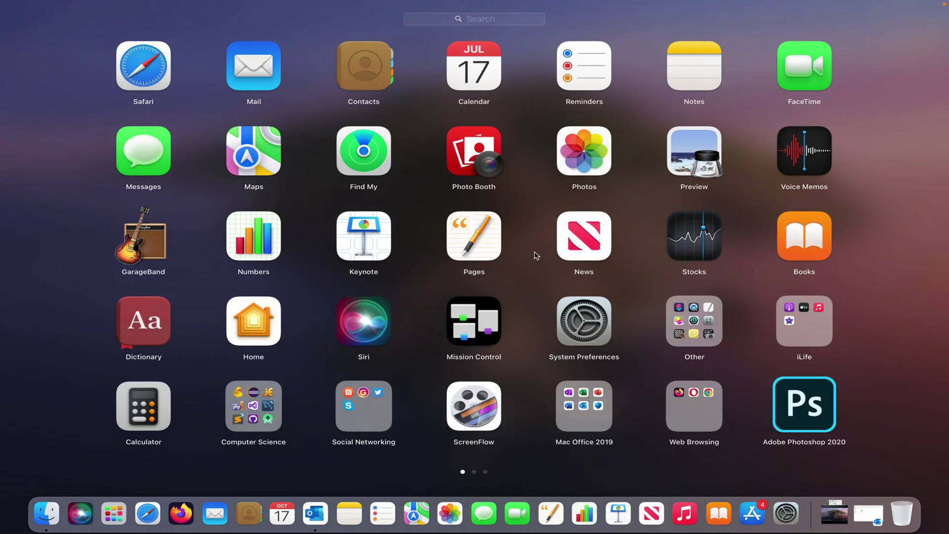
{"action": "type", "text": "chr"}
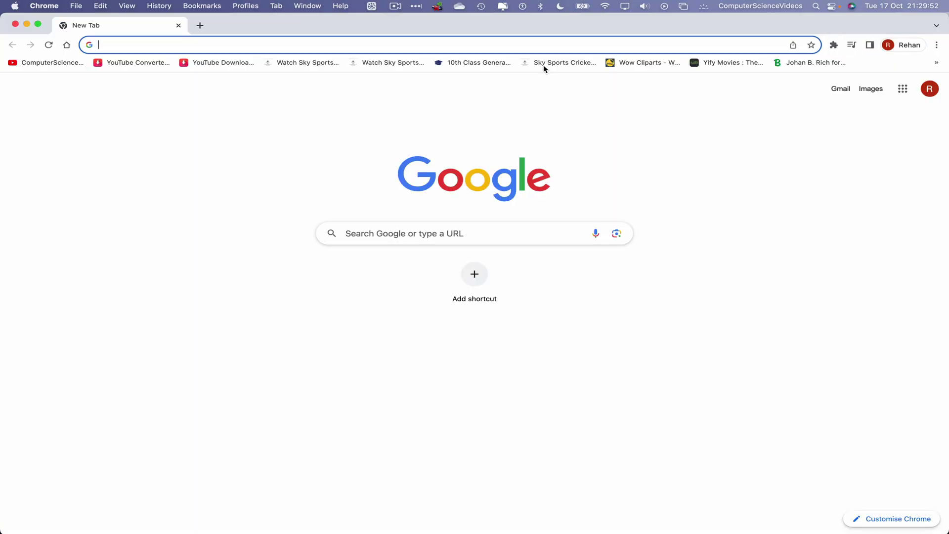
{"action": "left_click", "coordinate": [841, 89]}
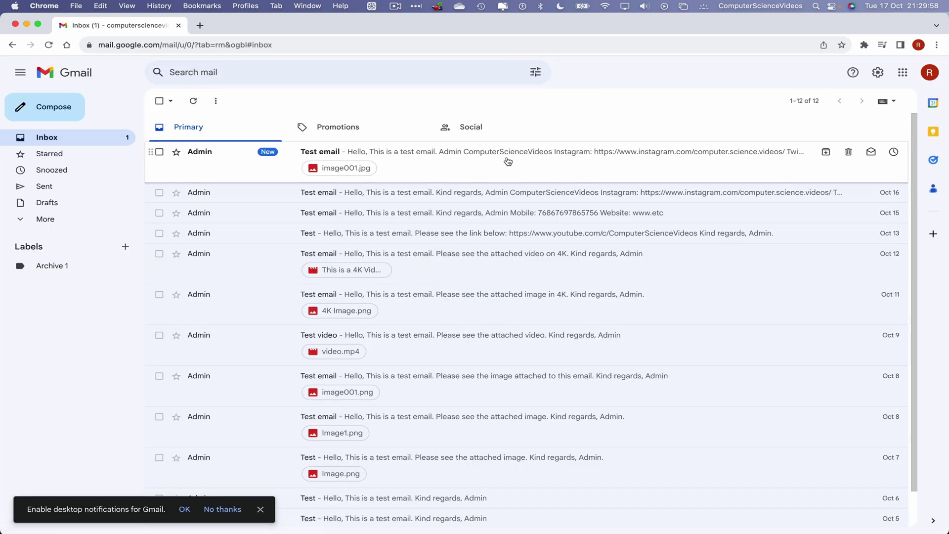
Review the received Test email's logo and signature in Gmail, then quit Chrome
{"action": "left_click", "coordinate": [508, 162]}
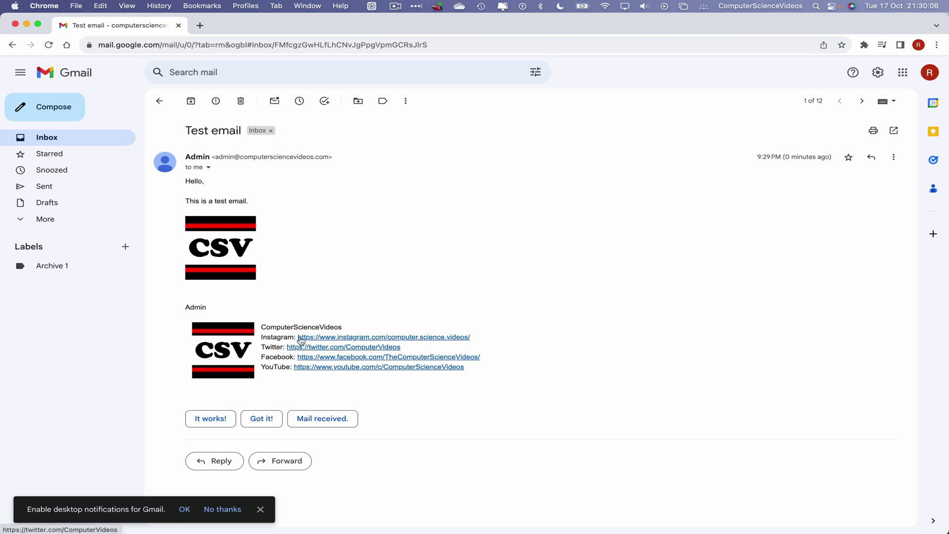
{"action": "left_click", "coordinate": [159, 101]}
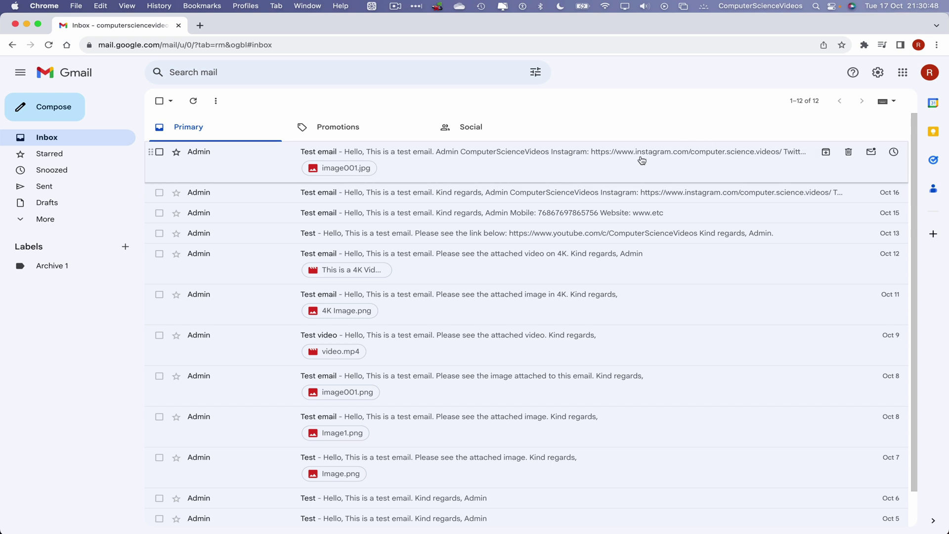
{"action": "left_click", "coordinate": [641, 160]}
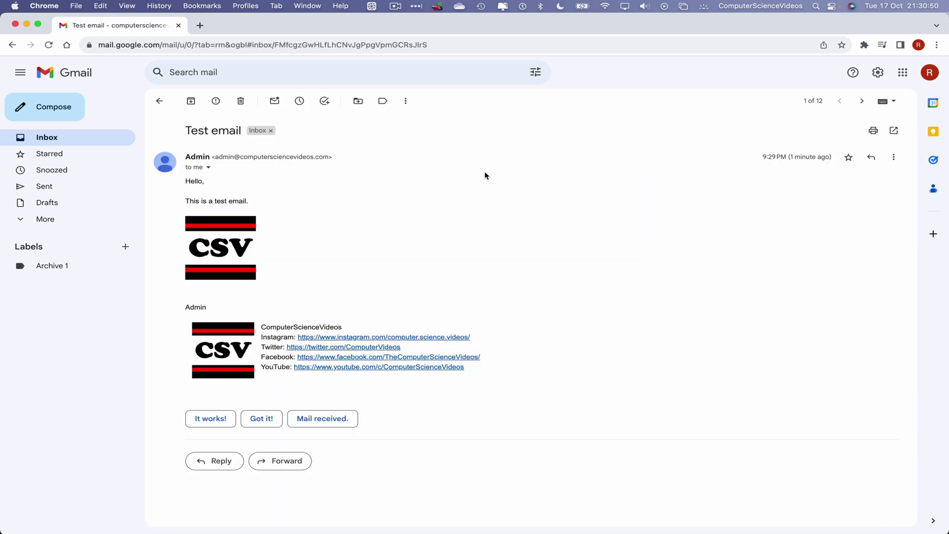
{"action": "left_click", "coordinate": [160, 101]}
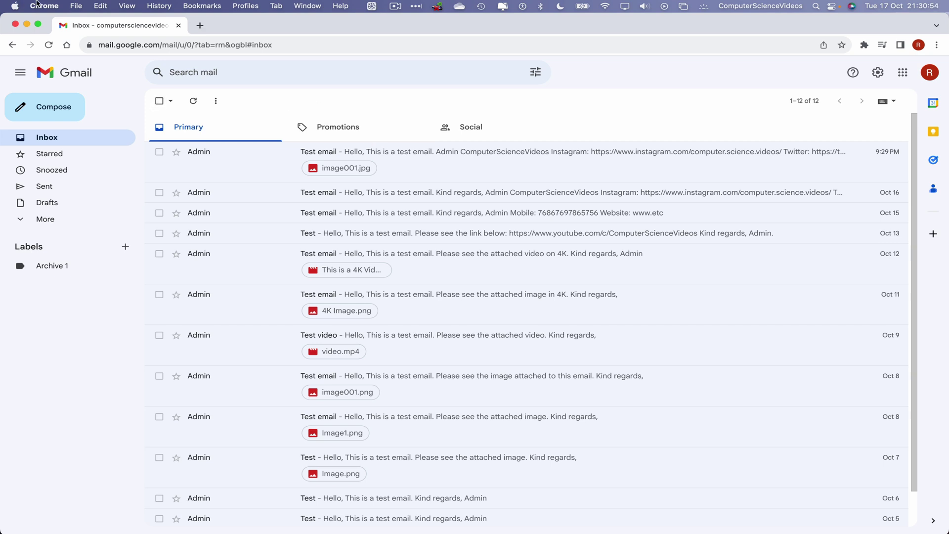
{"action": "left_click", "coordinate": [40, 5]}
{"action": "left_click", "coordinate": [82, 156]}
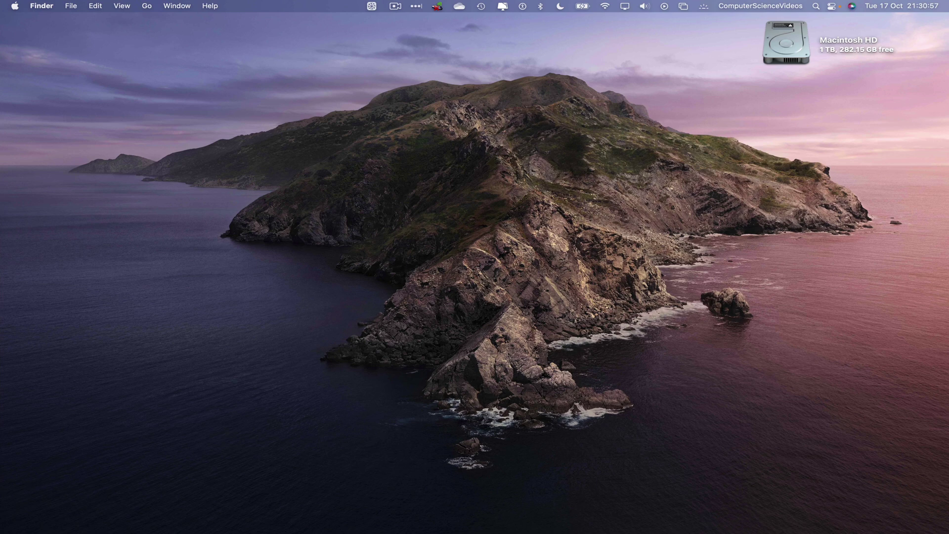
Bring Outlook back, view the high-priority Test email in Sent Items, then quit Outlook
{"action": "mouse_move", "coordinate": [184, 530]}
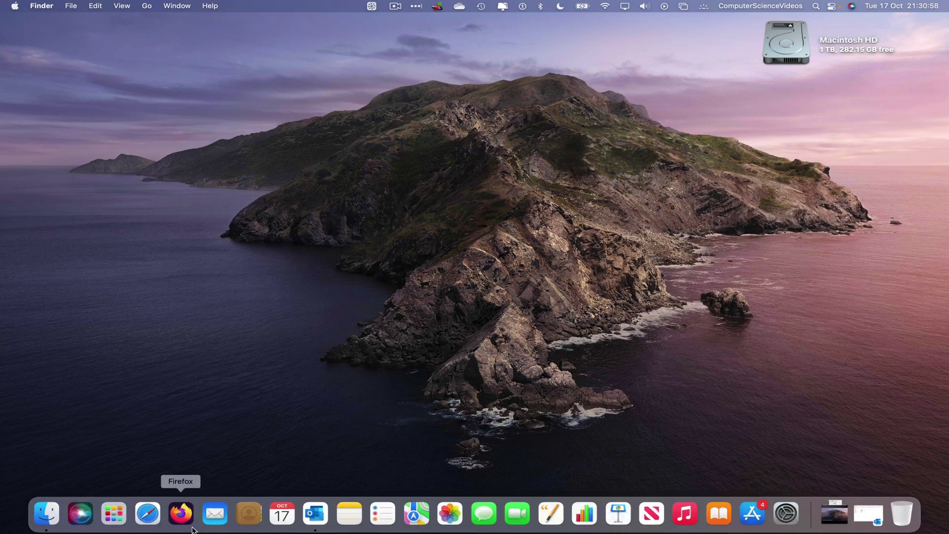
{"action": "left_click", "coordinate": [320, 513]}
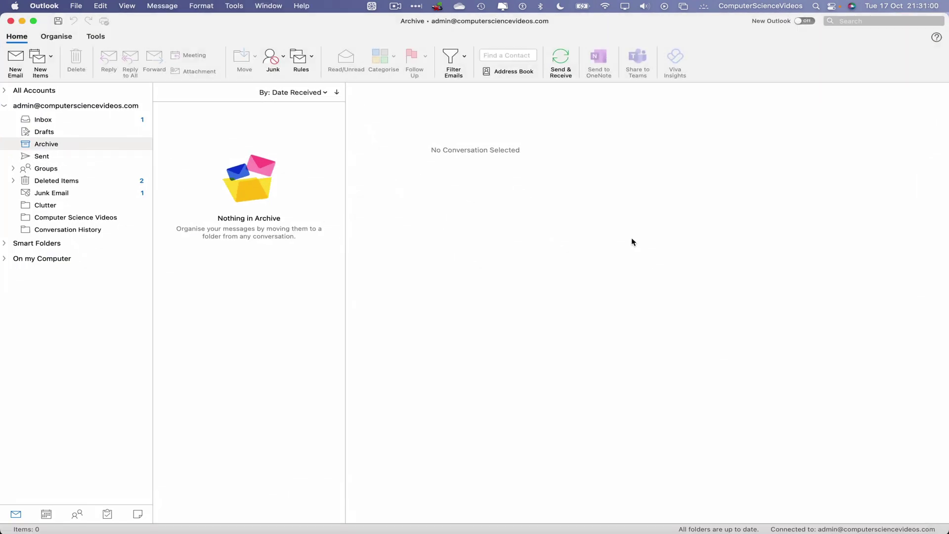
{"action": "left_click", "coordinate": [70, 155]}
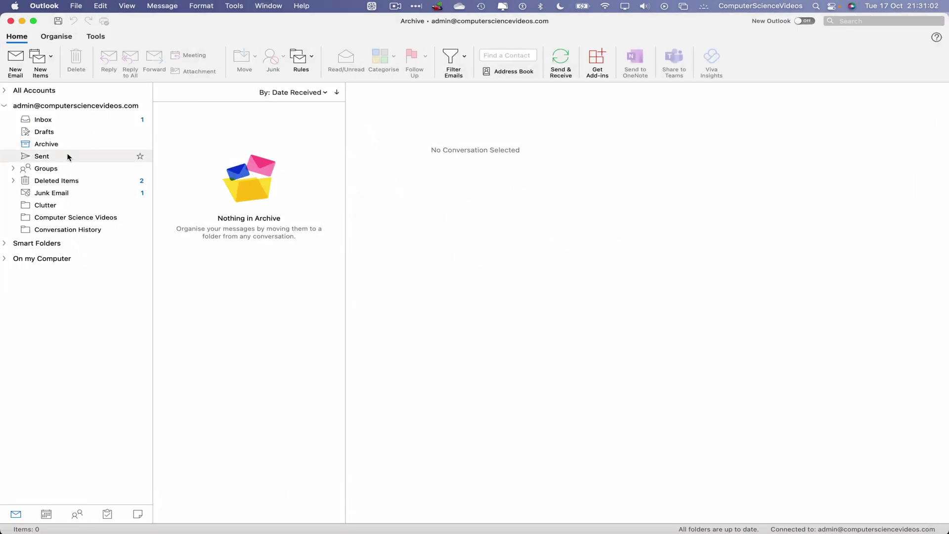
{"action": "left_click", "coordinate": [251, 123]}
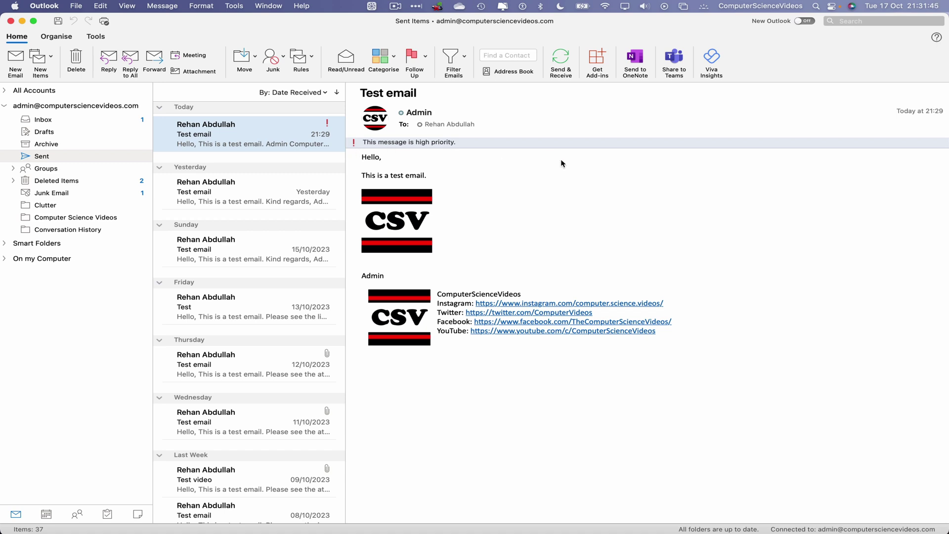
{"action": "left_click", "coordinate": [44, 5]}
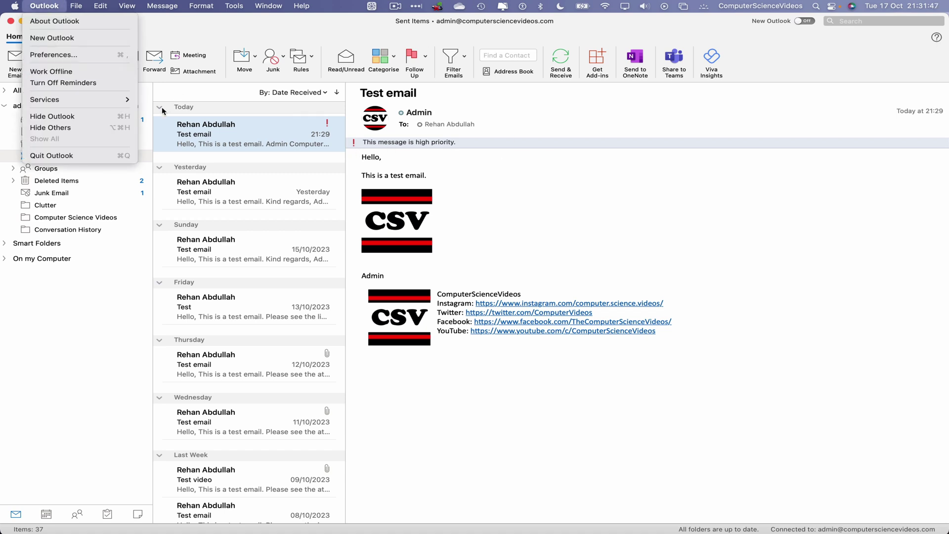
{"action": "left_click", "coordinate": [91, 156]}
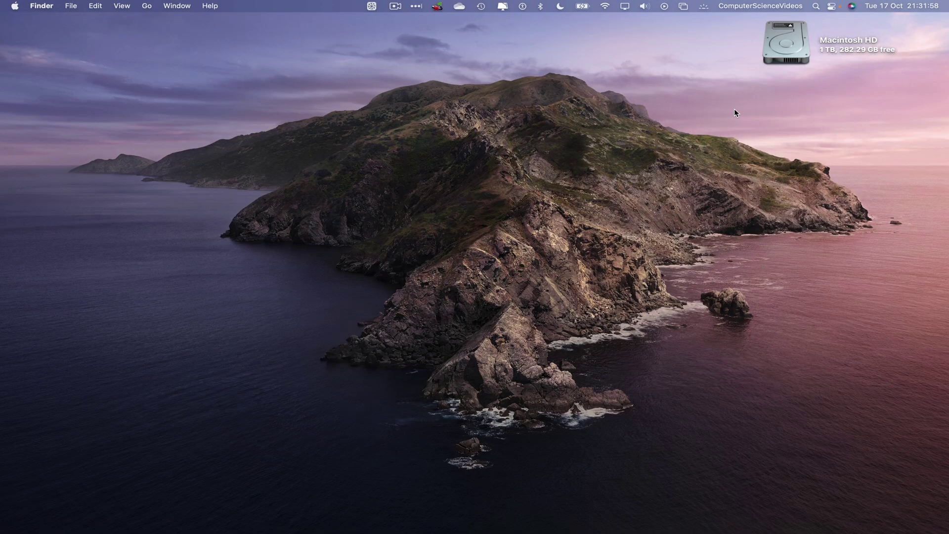